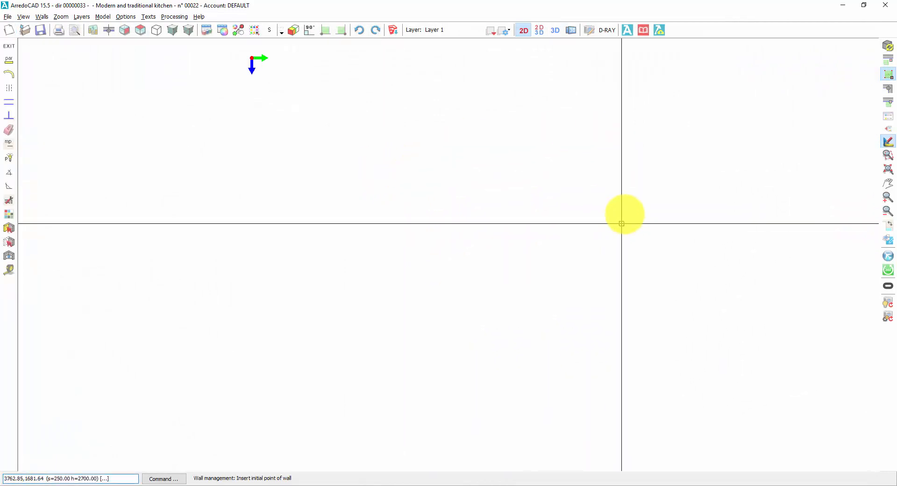
Step: Turn on point snapping for the drawing and set the thickness of the walls with thickness to 200
{"action": "left_click", "coordinate": [888, 141]}
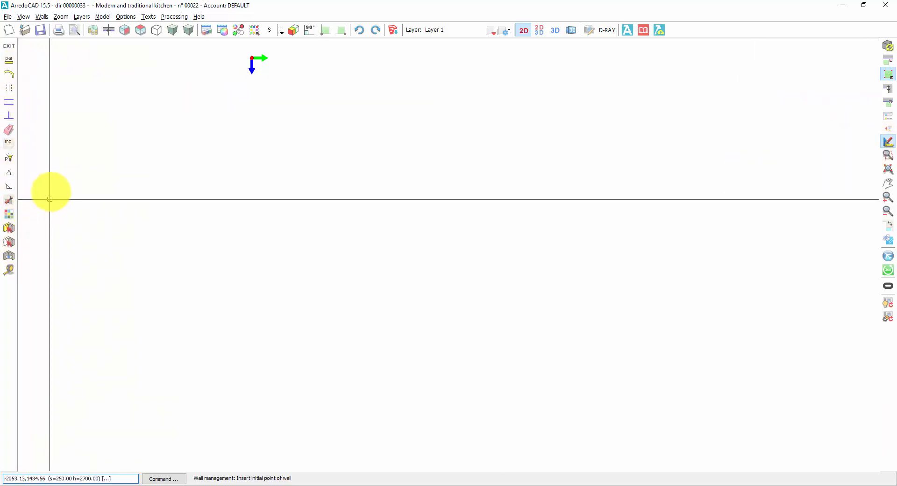
{"action": "left_click", "coordinate": [9, 64]}
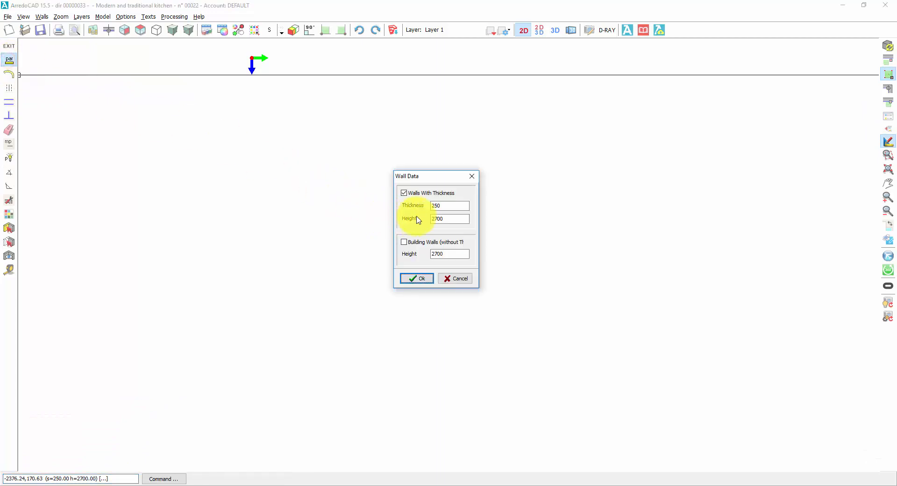
{"action": "double_click", "coordinate": [446, 206]}
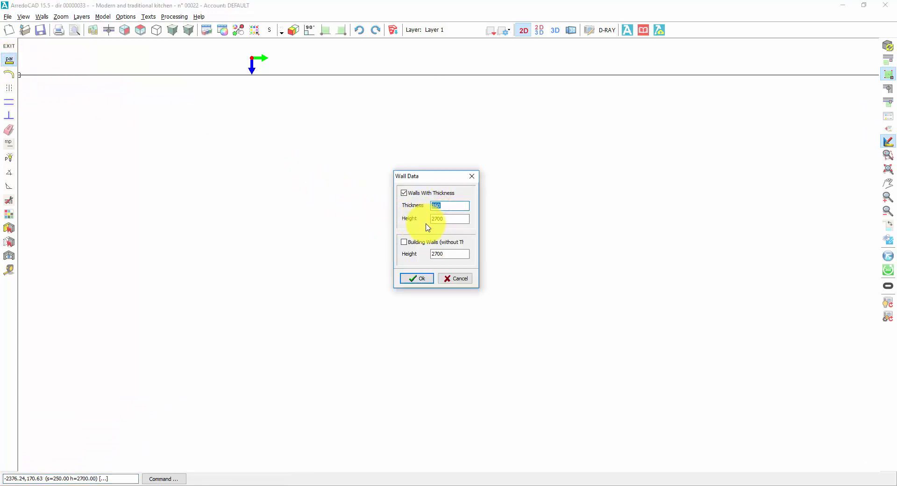
{"action": "type", "text": "20"}
{"action": "left_click", "coordinate": [421, 279]}
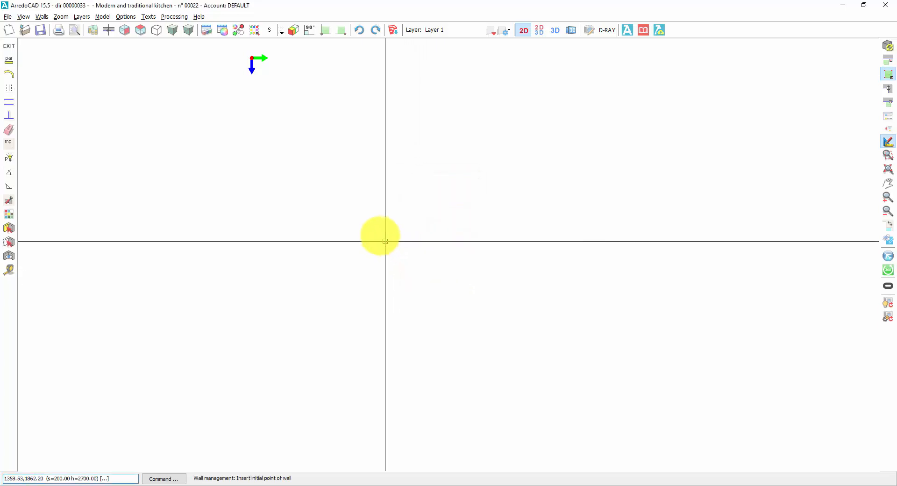
Step: With 90° orthogonal drawing turned on, draw a horizontal wall 4000 long from the origin and a short perpendicular wall down from its end
{"action": "left_click", "coordinate": [252, 59]}
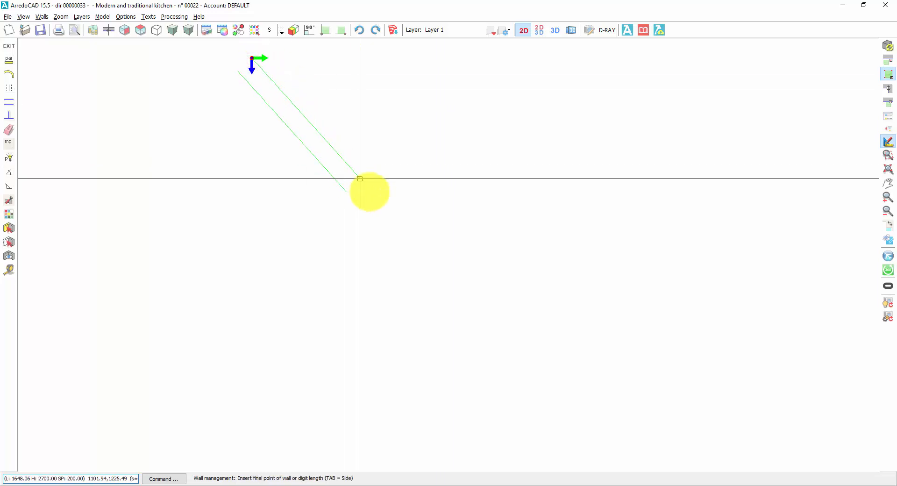
{"action": "left_click", "coordinate": [309, 31]}
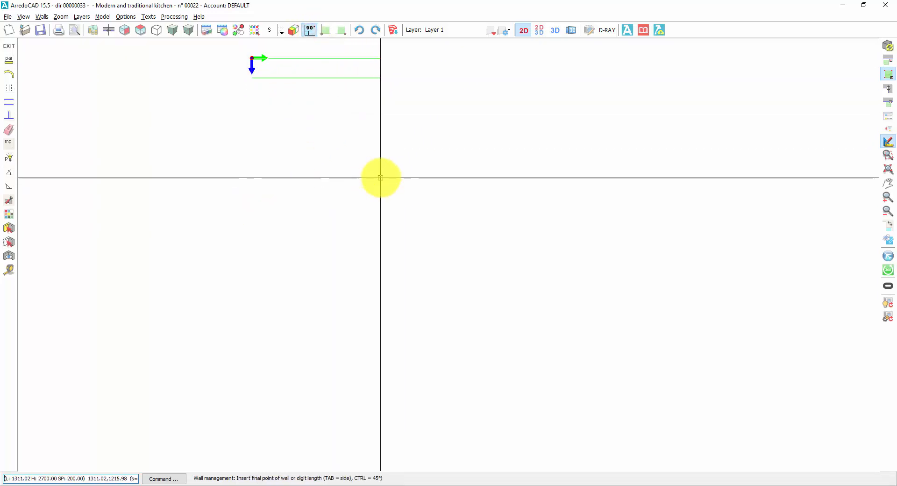
{"action": "middle_click_drag", "start_coordinate": [411, 150], "coordinate": [437, 187]}
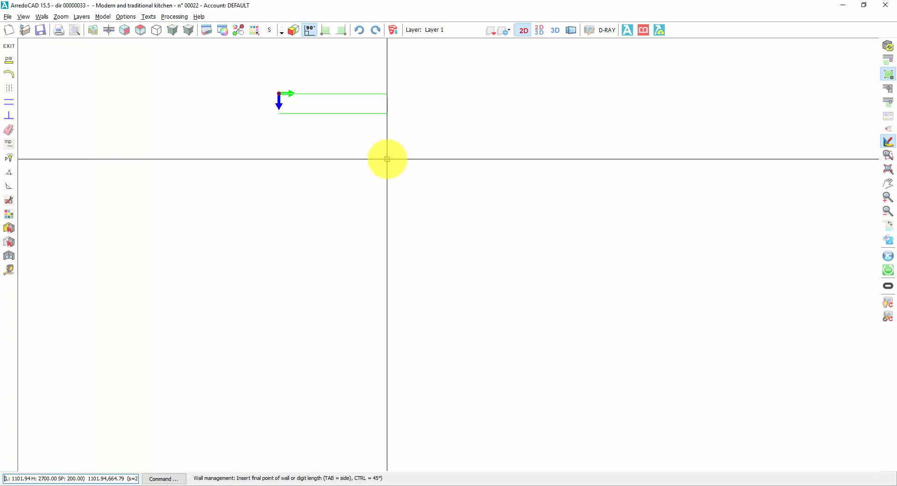
{"action": "key", "text": "Tab"}
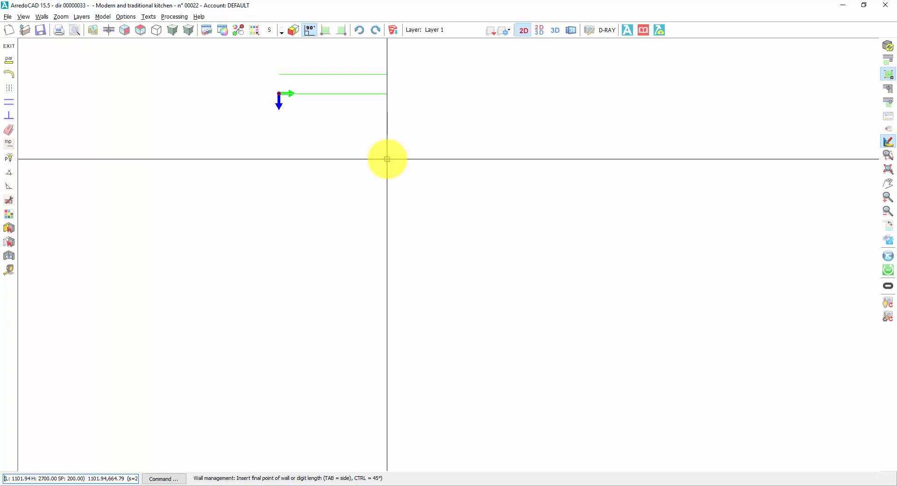
{"action": "key", "text": "Tab"}
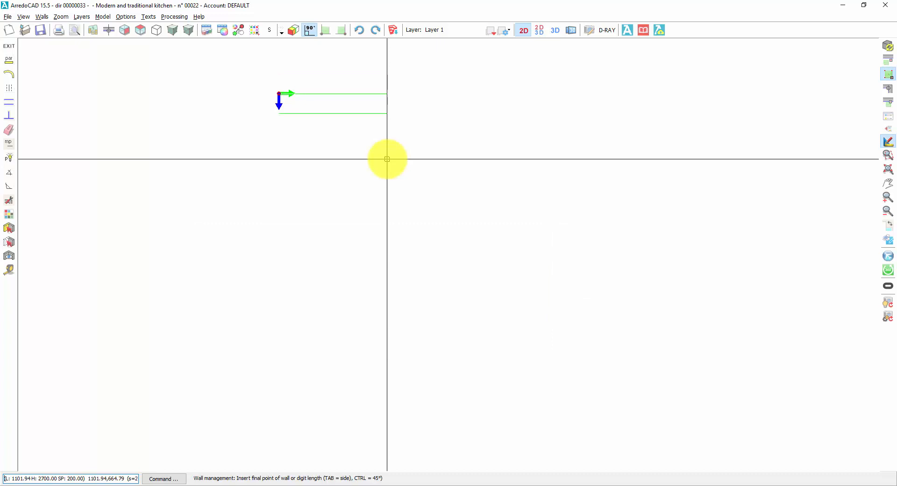
{"action": "key", "text": "Tab"}
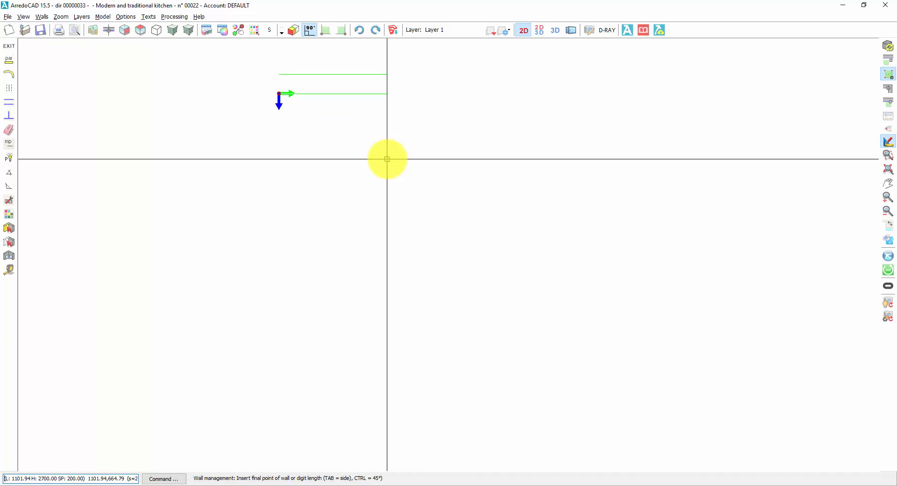
{"action": "key", "text": "Tab"}
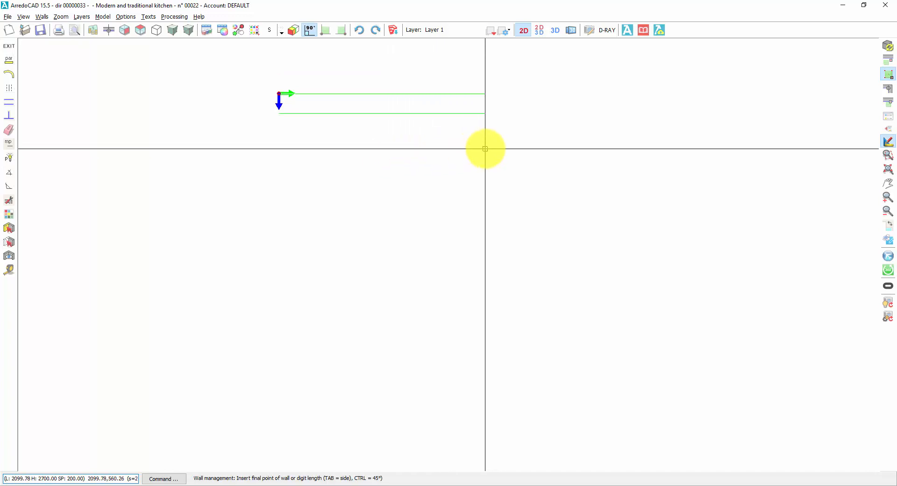
{"action": "type", "text": "4000"}
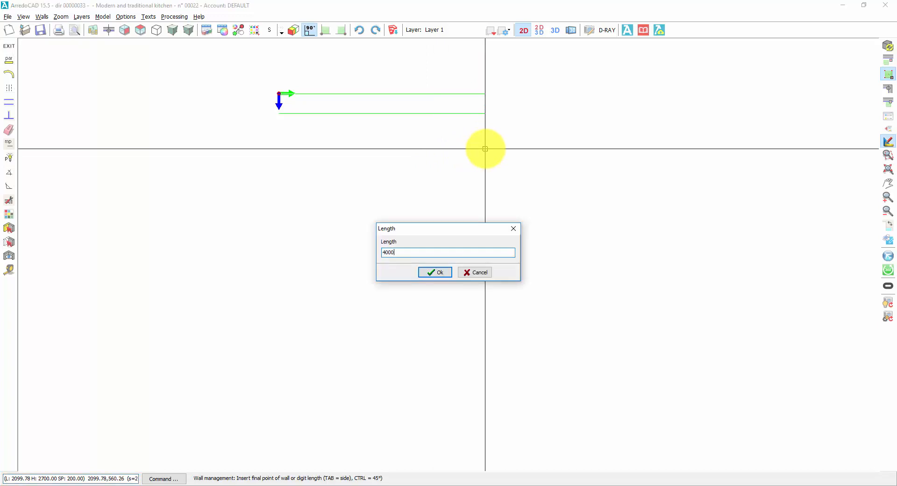
{"action": "key", "text": "Return"}
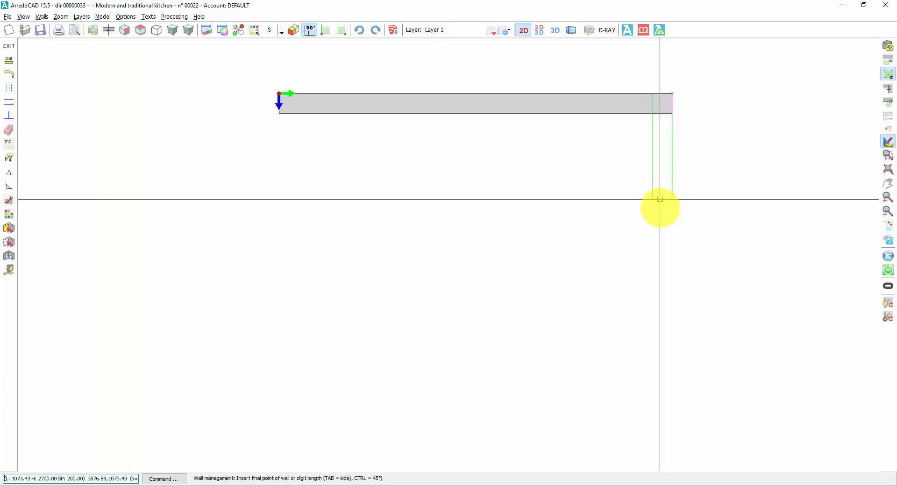
{"action": "left_click", "coordinate": [662, 230]}
{"action": "right_click", "coordinate": [535, 218]}
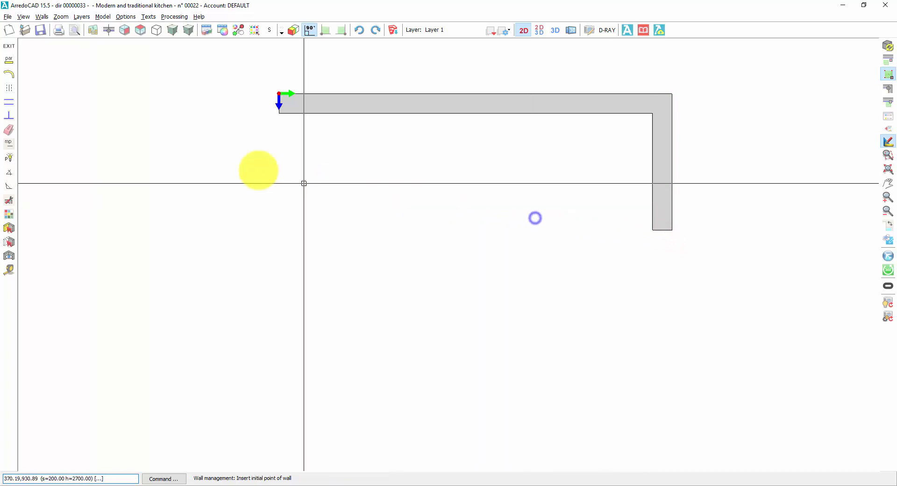
Step: Delete both the horizontal wall and the short perpendicular wall, and leave the delete command
{"action": "left_click", "coordinate": [9, 129]}
{"action": "left_click", "coordinate": [324, 96]}
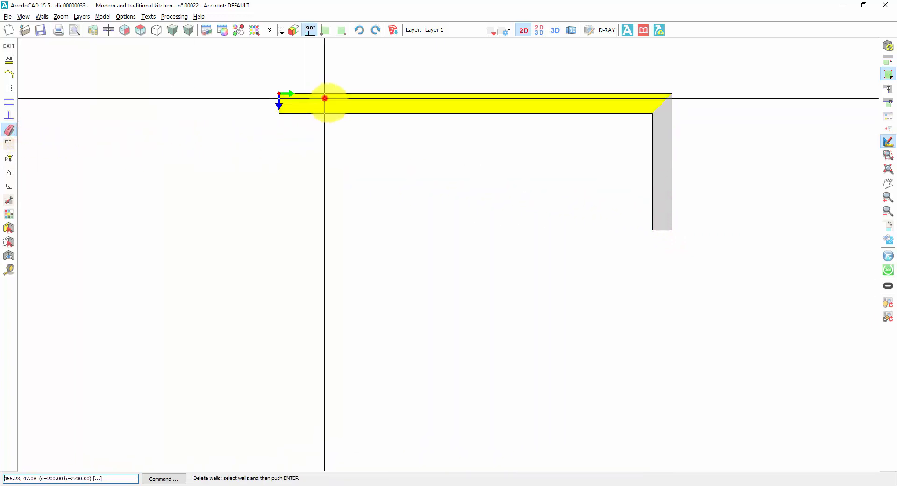
{"action": "left_click", "coordinate": [667, 211]}
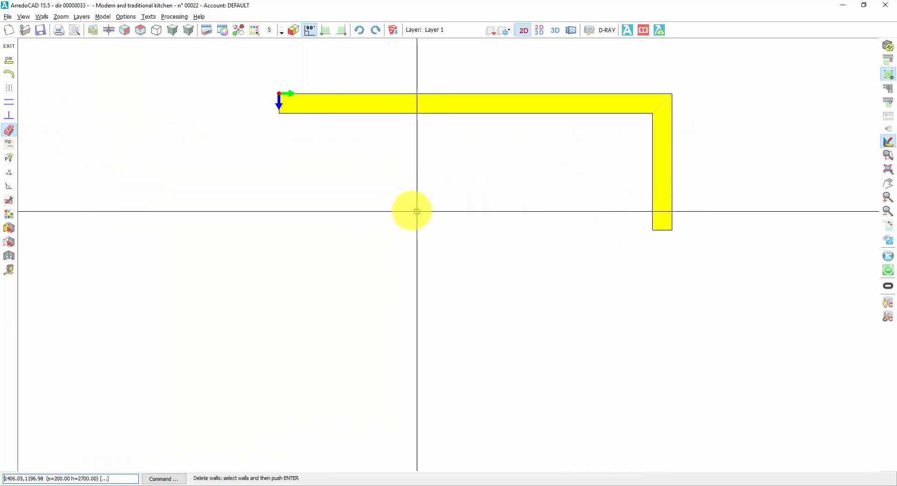
{"action": "key", "text": "Return"}
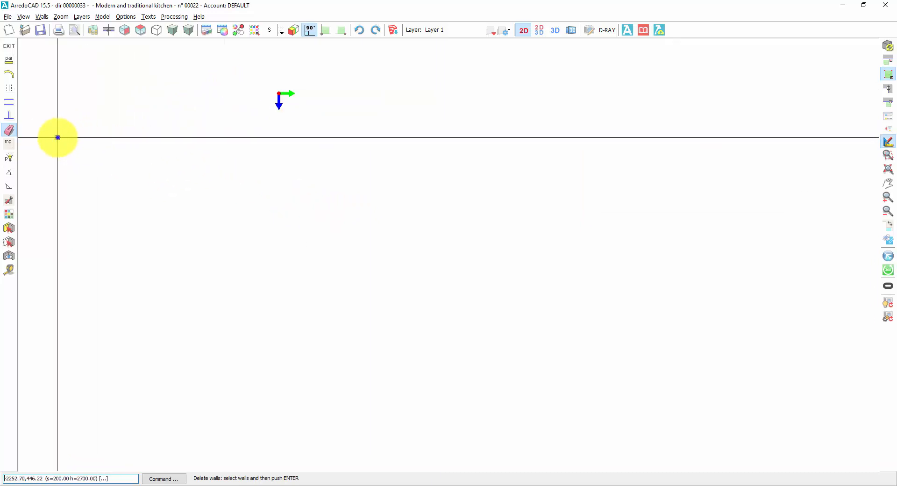
{"action": "right_click", "coordinate": [57, 138]}
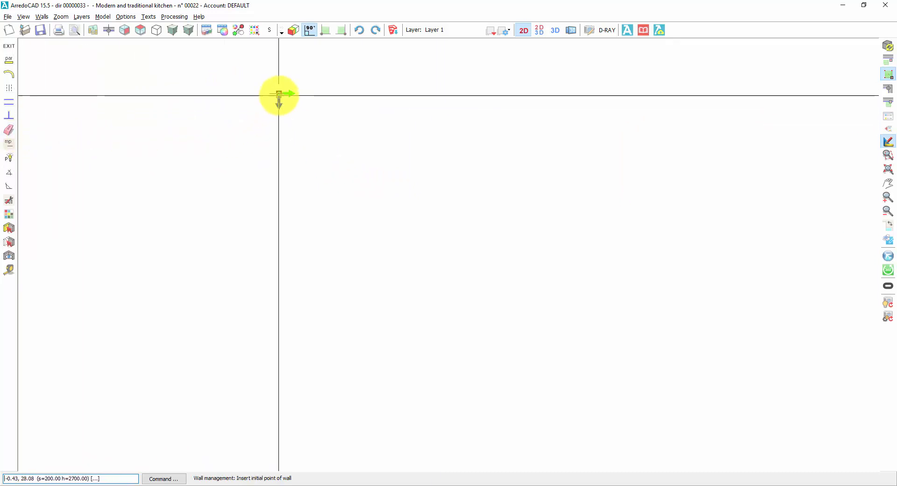
Step: Draw a horizontal wall 4000 long from the origin with its thickness on the upper side, continuing with a 1500 wall straight down
{"action": "left_click", "coordinate": [279, 93]}
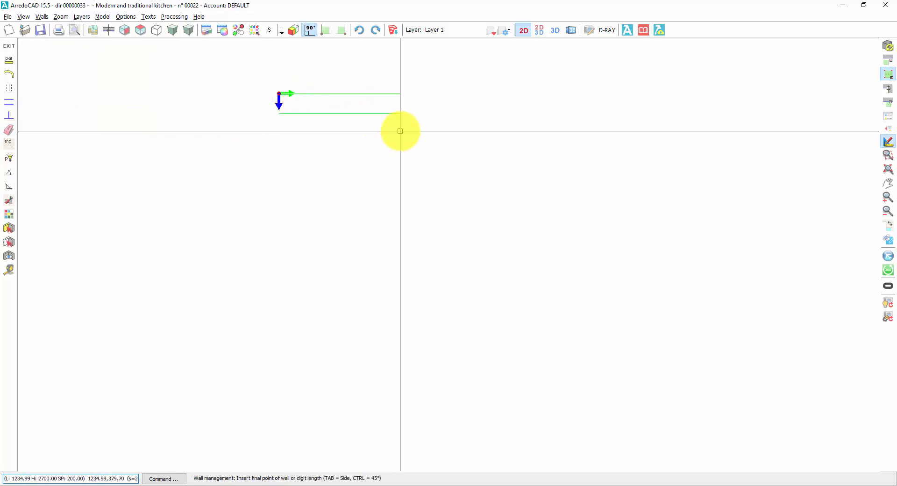
{"action": "key", "text": "Tab"}
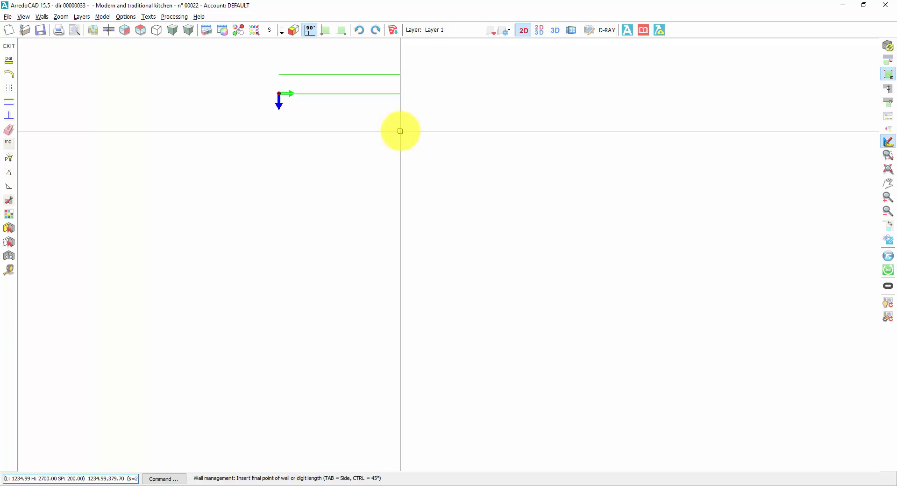
{"action": "type", "text": "4000"}
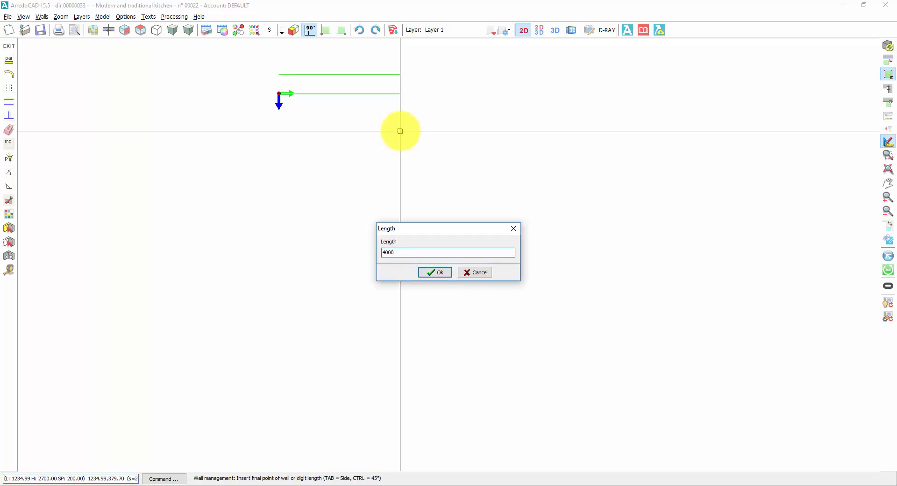
{"action": "key", "text": "Return"}
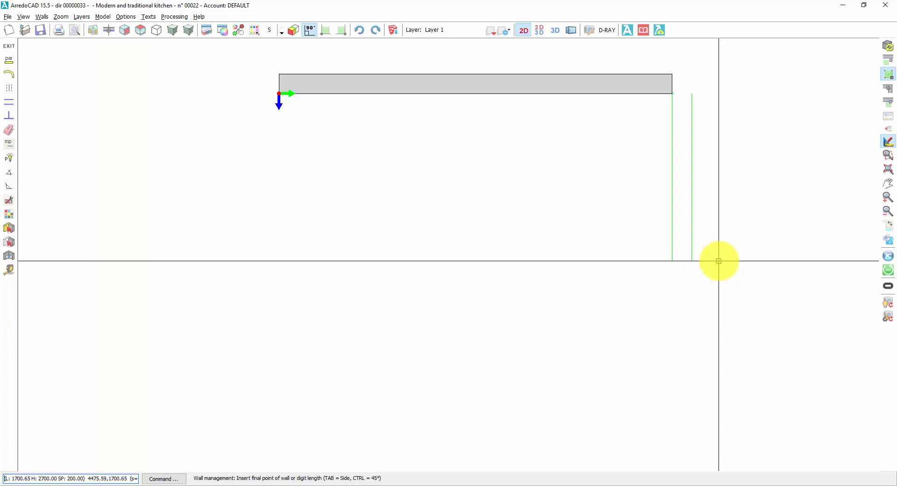
{"action": "type", "text": "1500"}
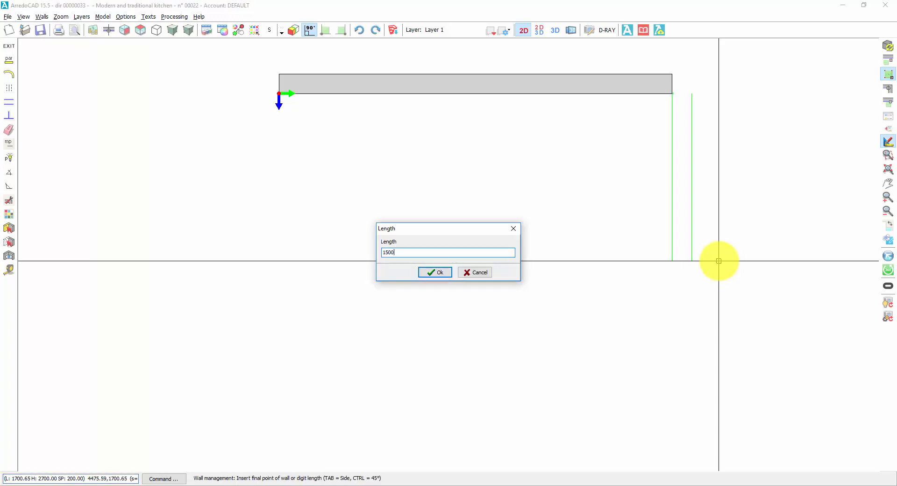
{"action": "key", "text": "Return"}
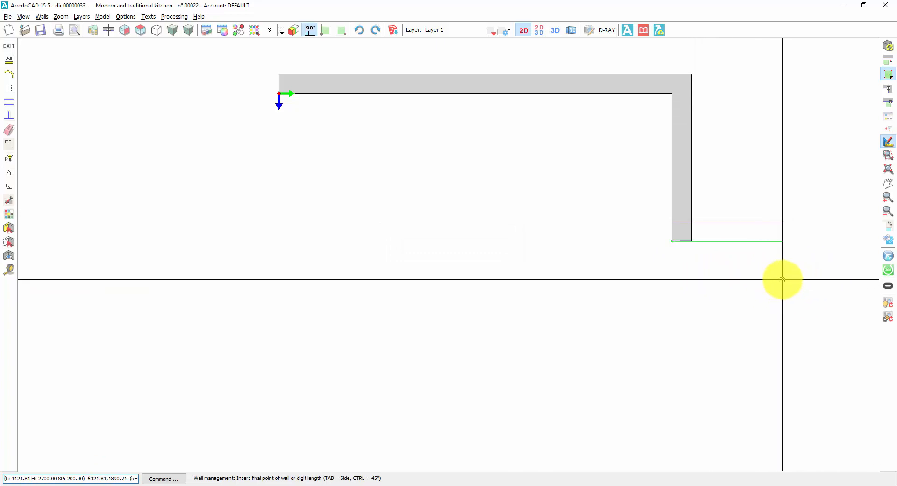
Step: Continue the wall chain with a horizontal segment 2000 long to the right, keeping its thickness on the upper side
{"action": "key", "text": "Tab"}
{"action": "key", "text": "Tab"}
{"action": "type", "text": "2000"}
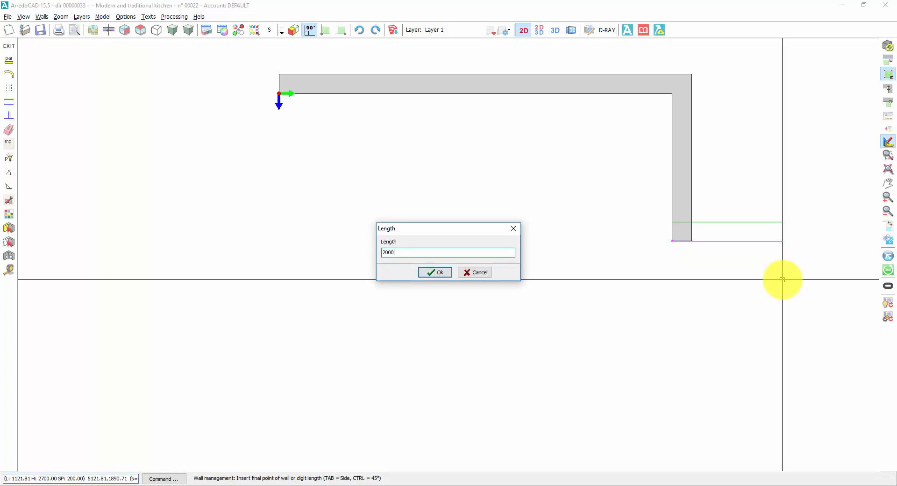
{"action": "key", "text": "Return"}
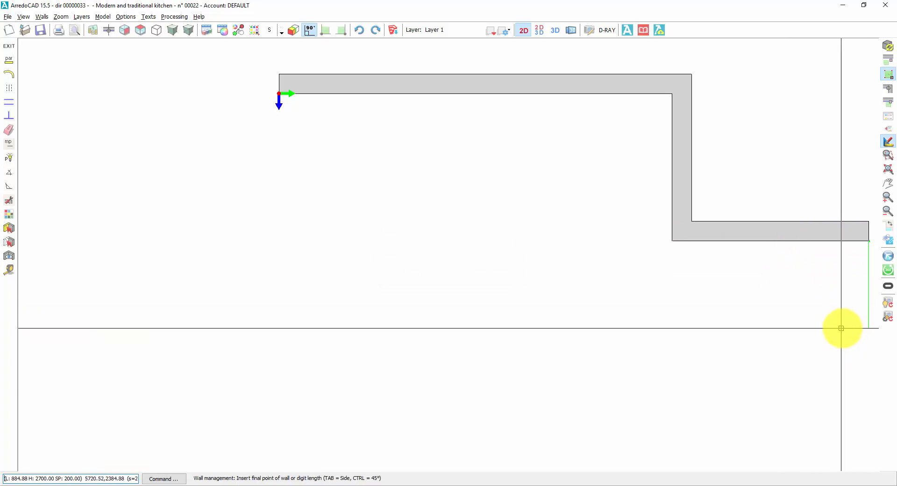
Step: Add a vertical wall 3000 long going down from the end of the chain, with its thickness outside, and end the chain
{"action": "scroll", "coordinate": [841, 328], "scroll_direction": "down", "scroll_amount": 2}
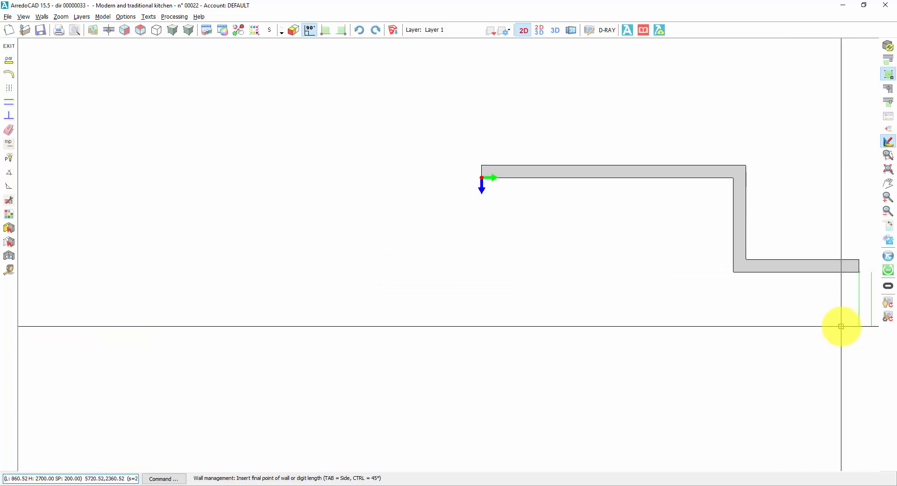
{"action": "scroll", "coordinate": [841, 326], "scroll_direction": "down", "scroll_amount": 1}
{"action": "mouse_move", "coordinate": [833, 317]}
{"action": "middle_mouse_down"}
{"action": "mouse_move", "coordinate": [668, 291]}
{"action": "mouse_move", "coordinate": [570, 256]}
{"action": "mouse_move", "coordinate": [518, 213]}
{"action": "mouse_move", "coordinate": [469, 190]}
{"action": "mouse_move", "coordinate": [515, 211]}
{"action": "middle_mouse_up"}
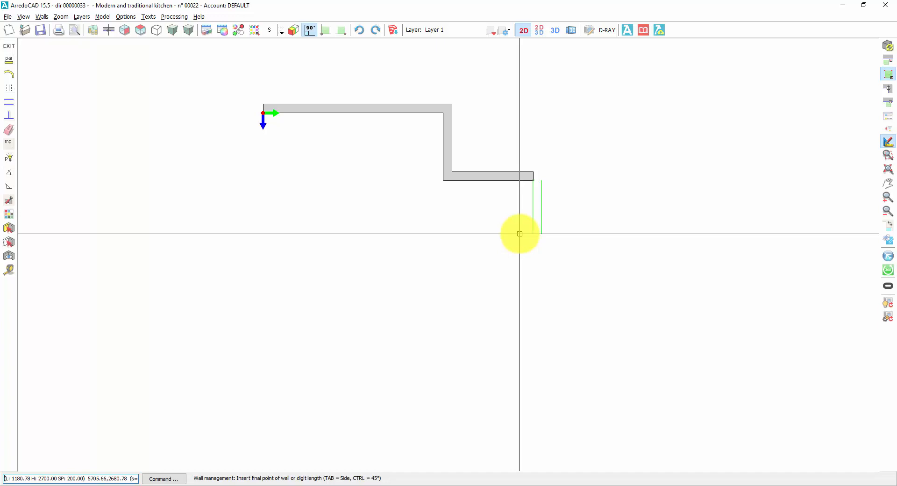
{"action": "type", "text": "3000"}
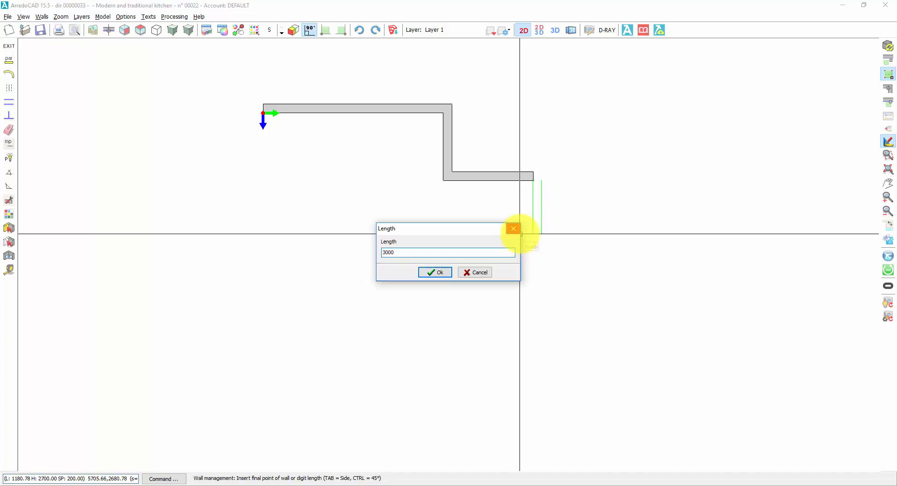
{"action": "key", "text": "Return"}
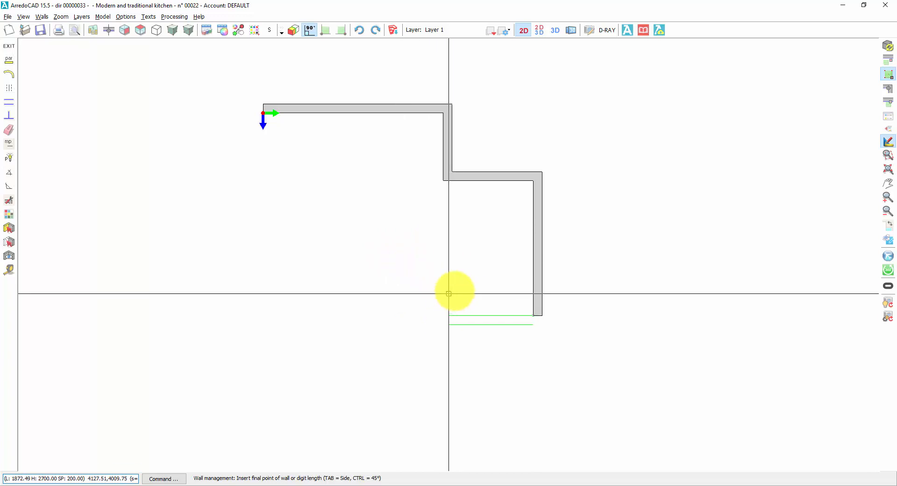
{"action": "right_click", "coordinate": [493, 284]}
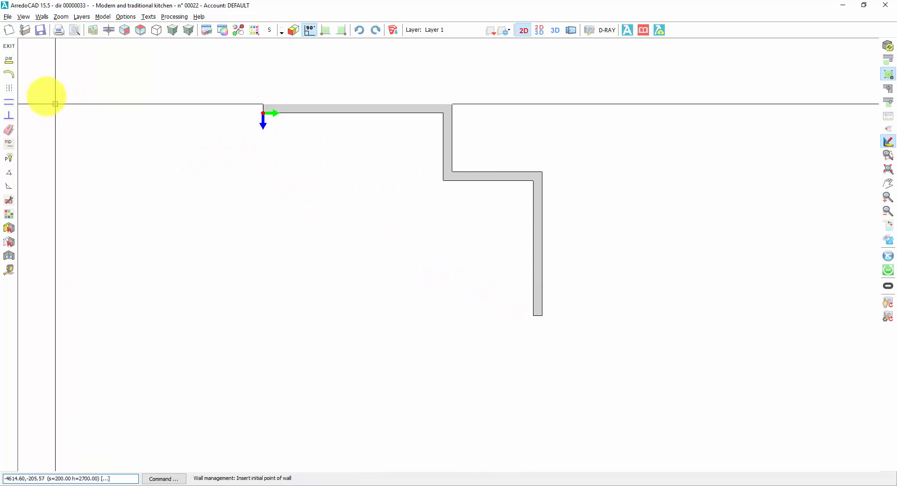
Step: Set the wall thickness to 120 and draw the bottom wall leftward from the 3000 wall's inner end, thickness outside, aligned with the origin in parallel mode
{"action": "left_click", "coordinate": [9, 60]}
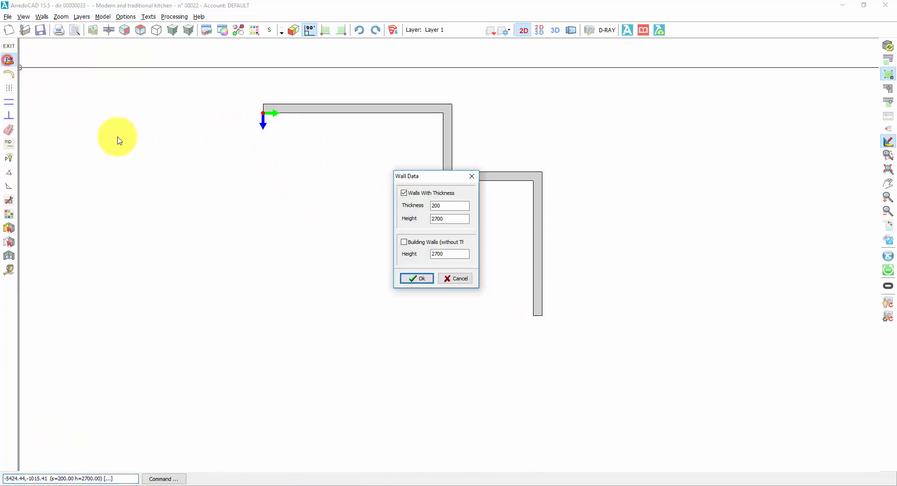
{"action": "double_click", "coordinate": [445, 205]}
{"action": "type", "text": "1"}
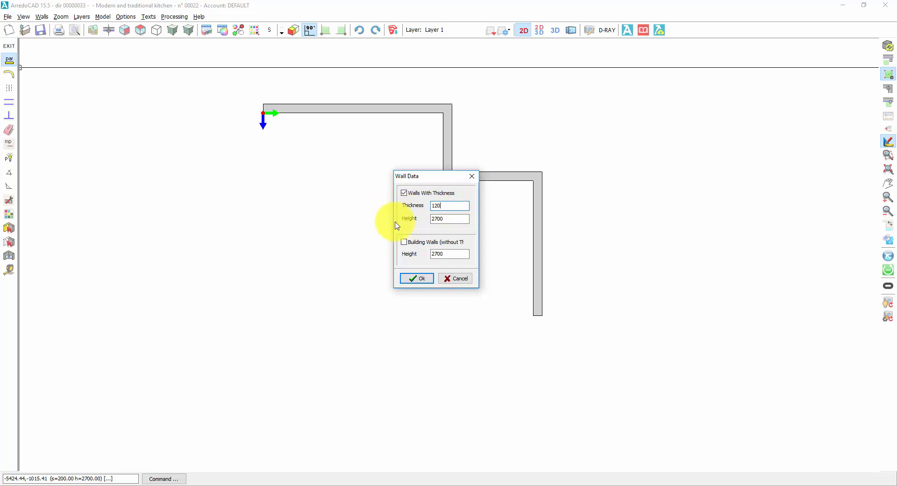
{"action": "left_click", "coordinate": [407, 278]}
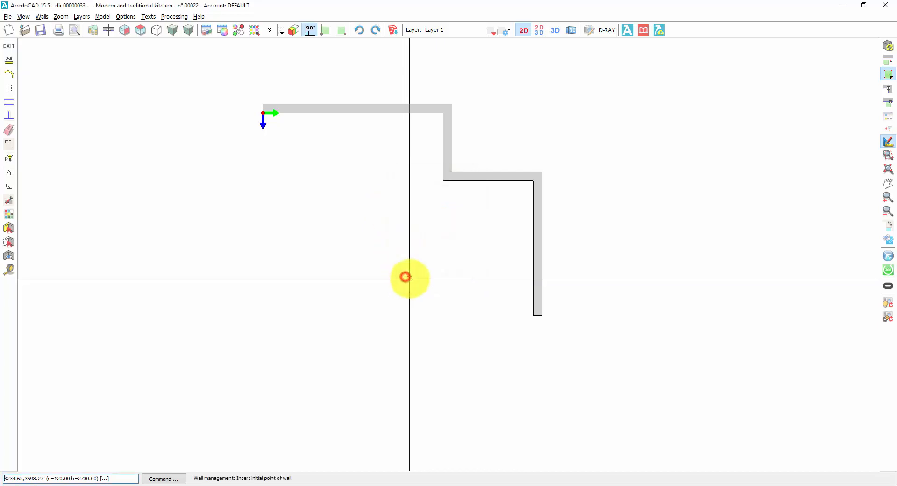
{"action": "left_click", "coordinate": [533, 315]}
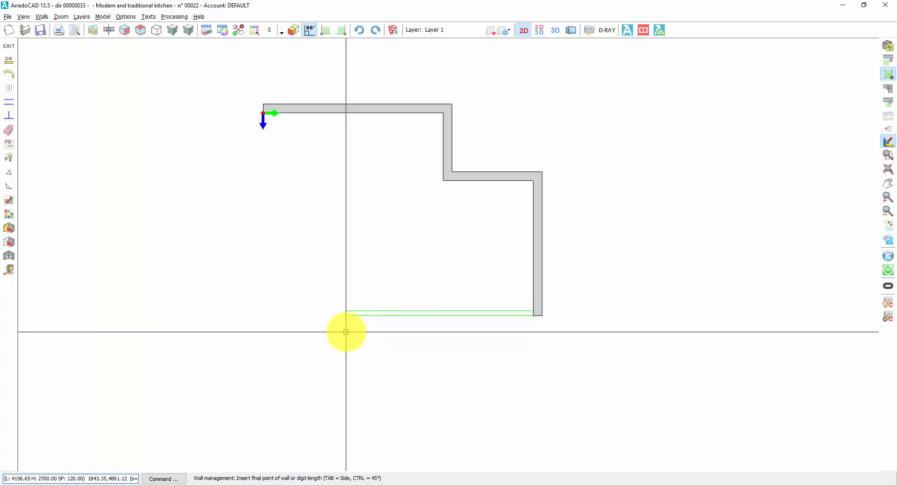
{"action": "key", "text": "Tab"}
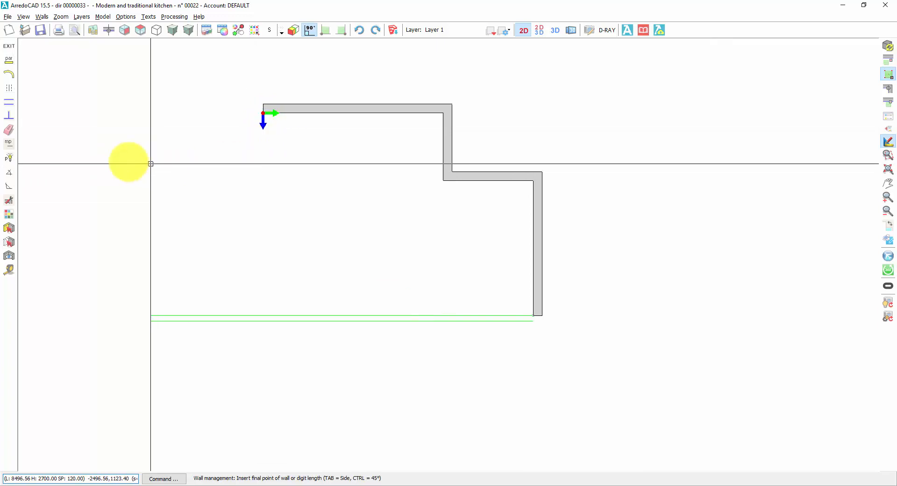
{"action": "left_click", "coordinate": [9, 102]}
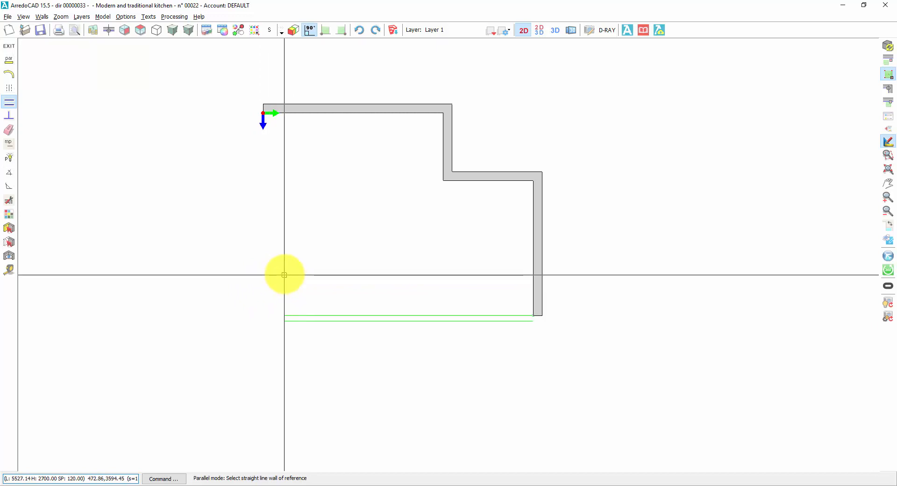
{"action": "left_click", "coordinate": [263, 112]}
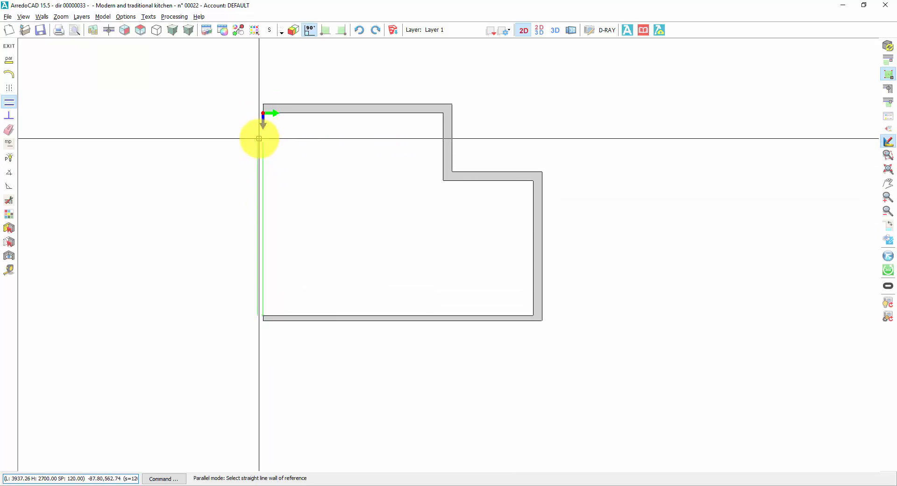
Step: Close the room with a vertical wall up to the origin, keeping its thickness outside, and end the chain
{"action": "left_click", "coordinate": [262, 113]}
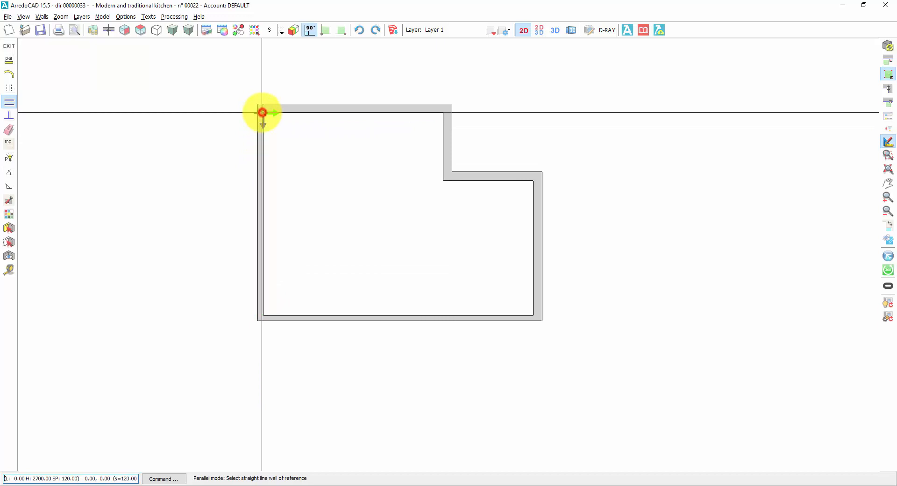
{"action": "right_click", "coordinate": [138, 160]}
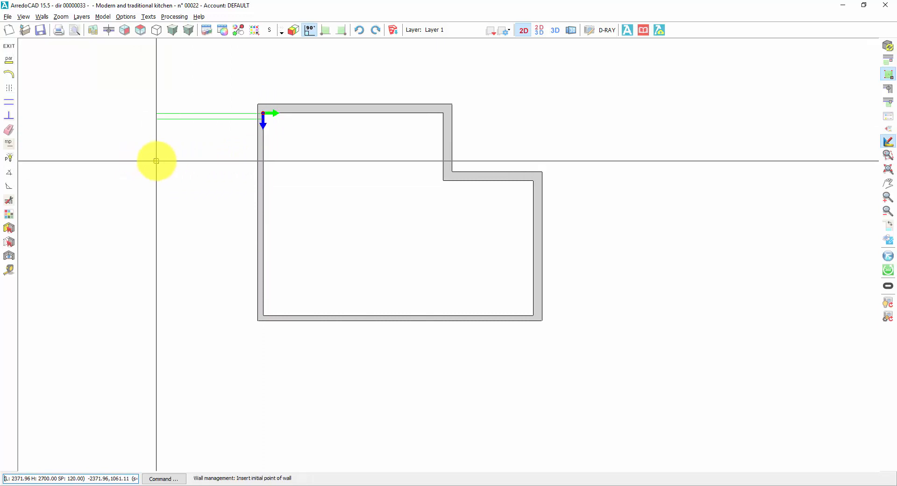
{"action": "right_click", "coordinate": [156, 159]}
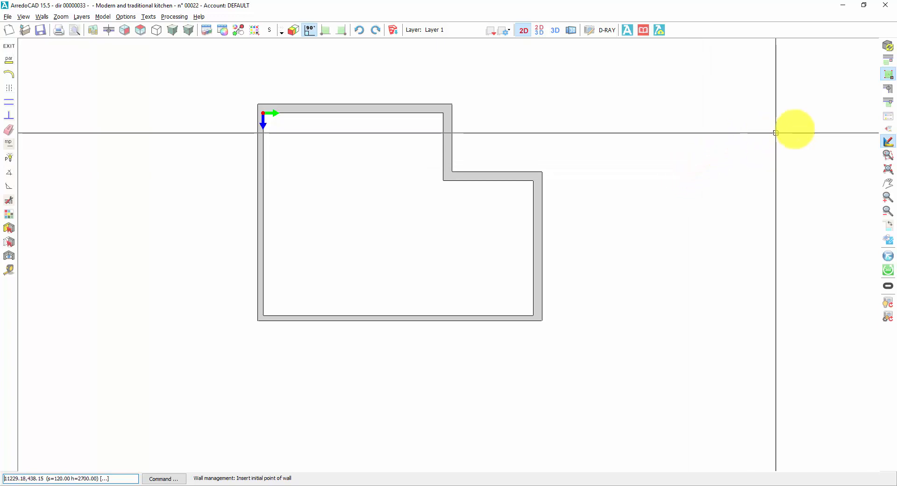
Step: Draw a vertical partition from a segment point 2000 from the bottom wall's left inner corner up to the top wall, and end the chain
{"action": "left_click", "coordinate": [887, 103]}
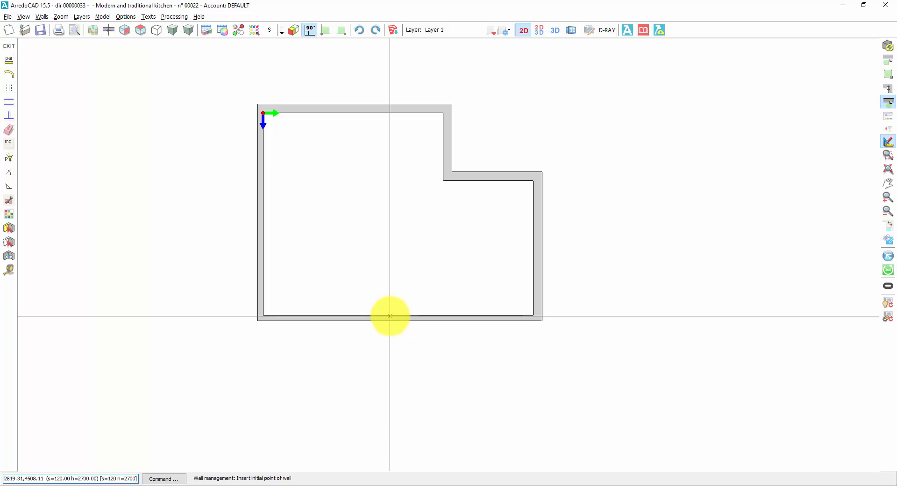
{"action": "key", "text": "shift"}
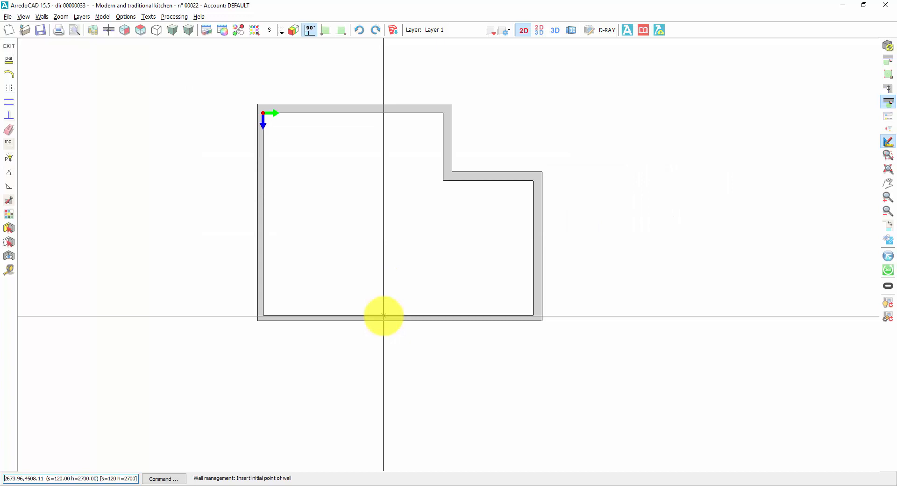
{"action": "left_click", "coordinate": [384, 316]}
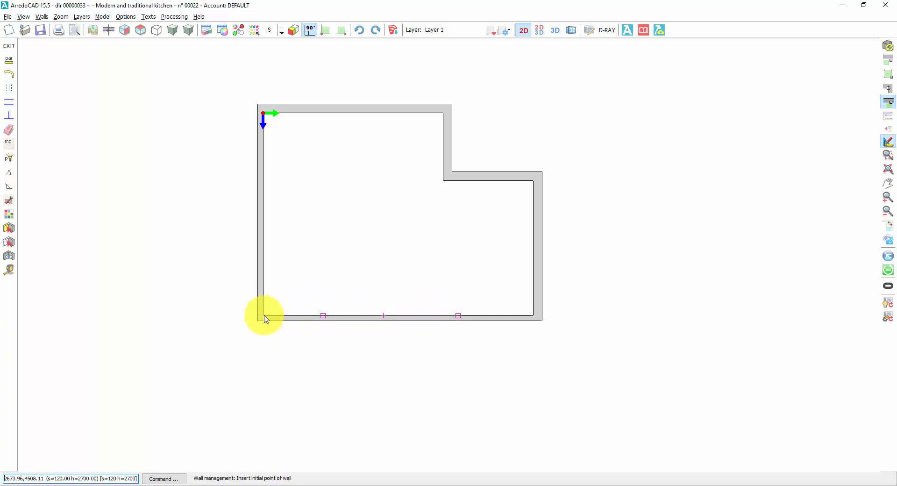
{"action": "left_click", "coordinate": [324, 316]}
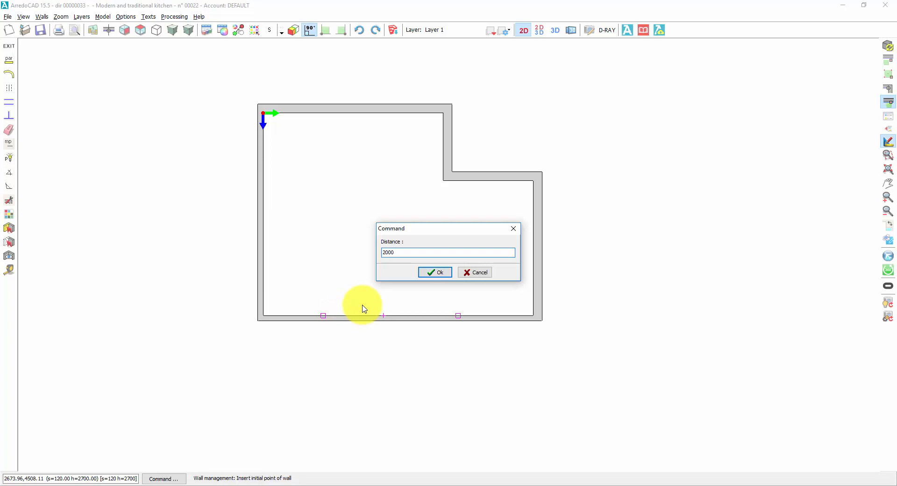
{"action": "key", "text": "Return"}
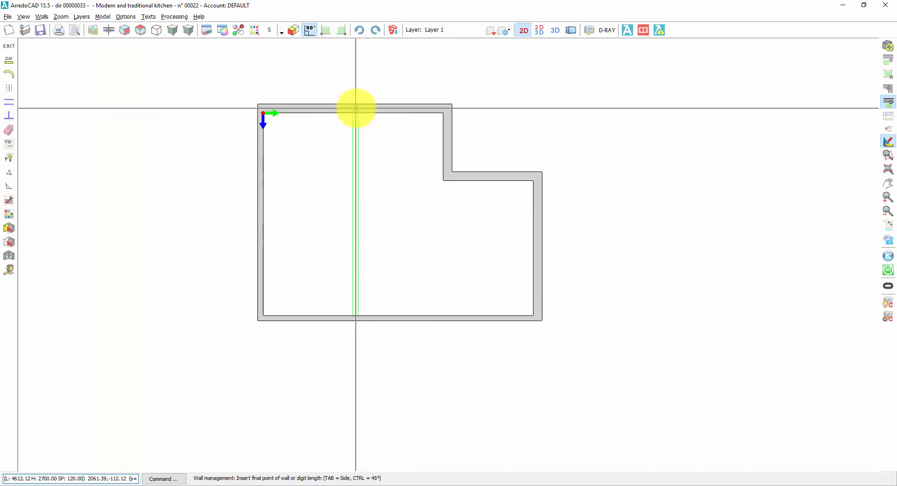
{"action": "left_click", "coordinate": [356, 108]}
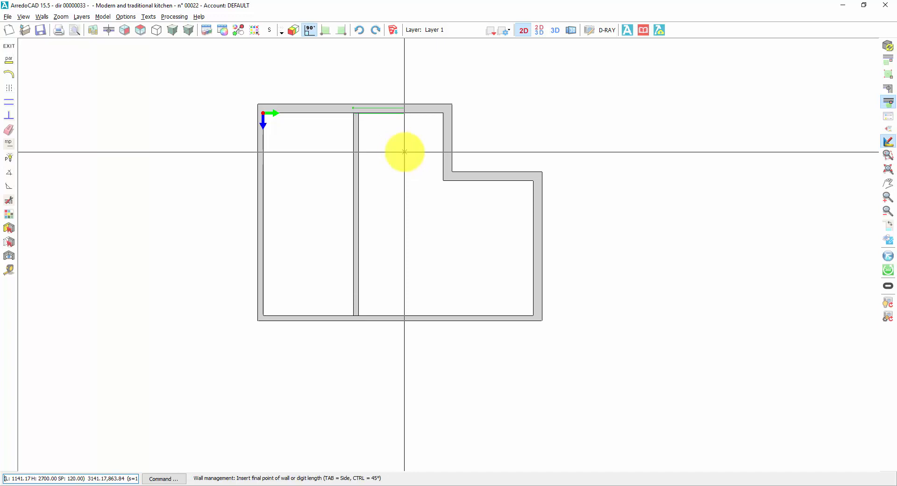
{"action": "right_click", "coordinate": [356, 68]}
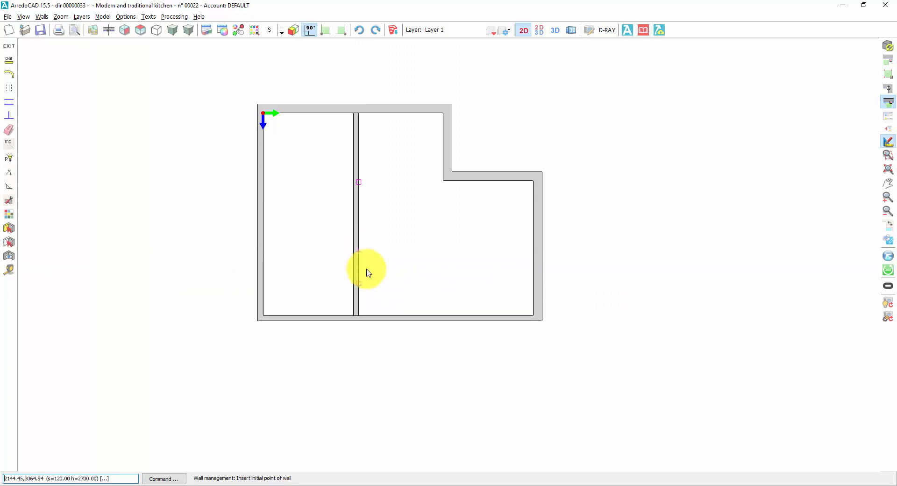
Step: Draw a horizontal partition from the vertical partition, 2000 above the bottom wall, across to the right wall's inner face, and exit wall drawing
{"action": "left_click", "coordinate": [358, 283]}
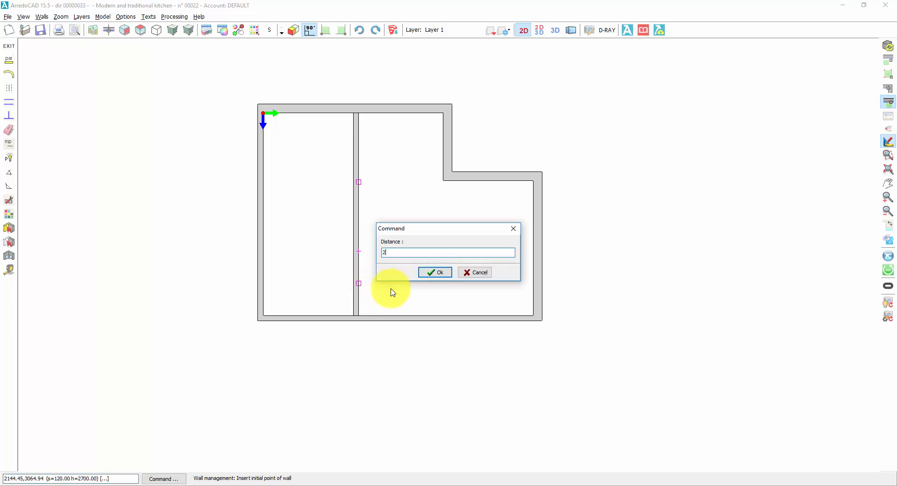
{"action": "left_click", "coordinate": [439, 276]}
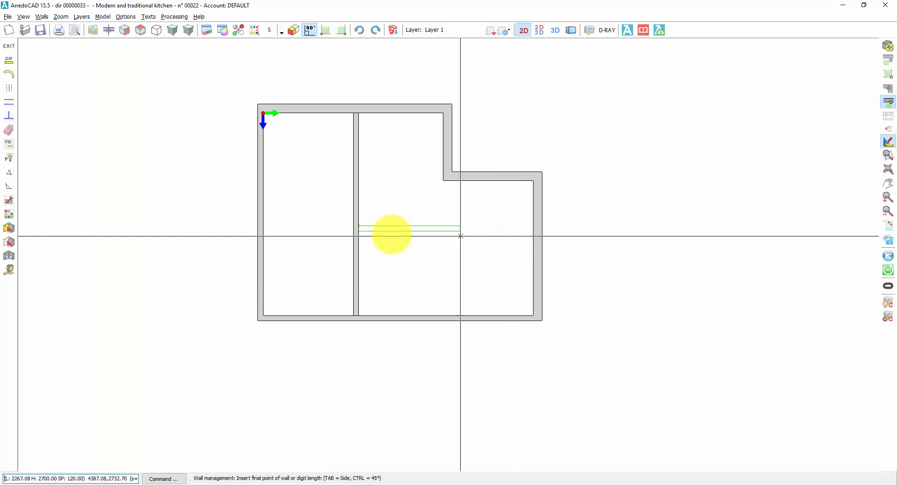
{"action": "left_click", "coordinate": [9, 104]}
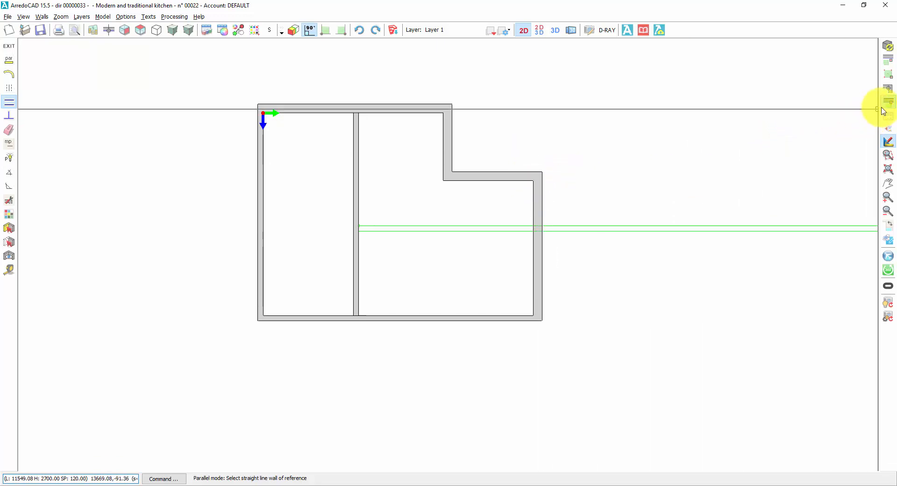
{"action": "left_click", "coordinate": [889, 74]}
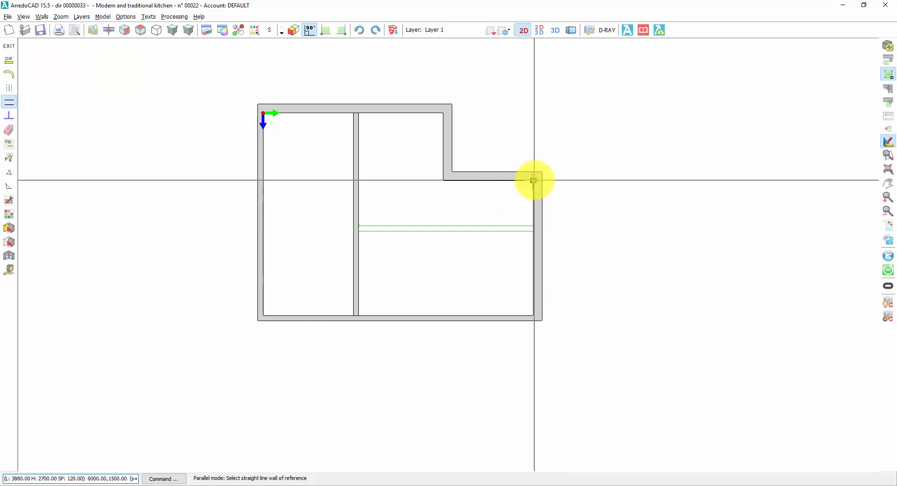
{"action": "left_click", "coordinate": [535, 180]}
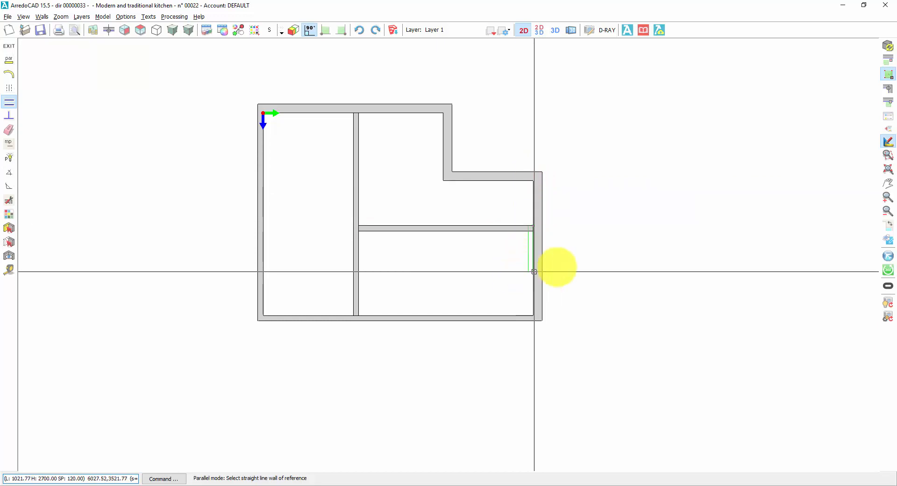
{"action": "right_click", "coordinate": [629, 248]}
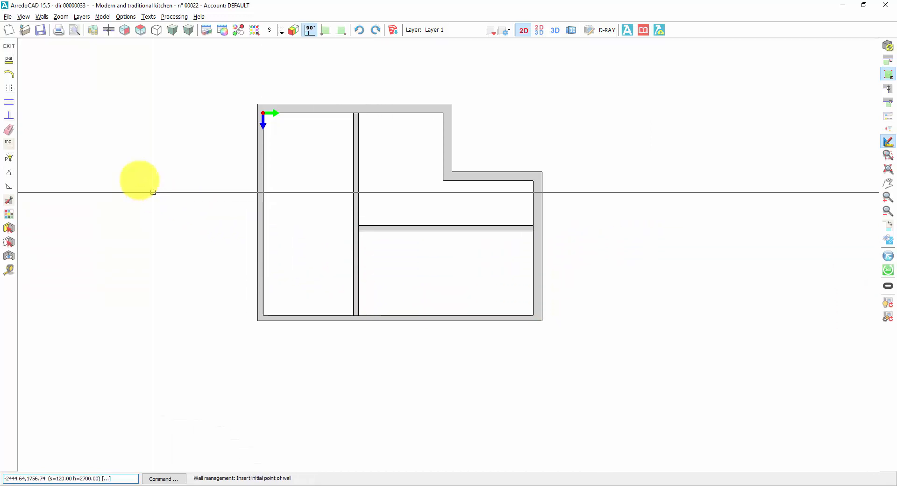
{"action": "left_click", "coordinate": [10, 47]}
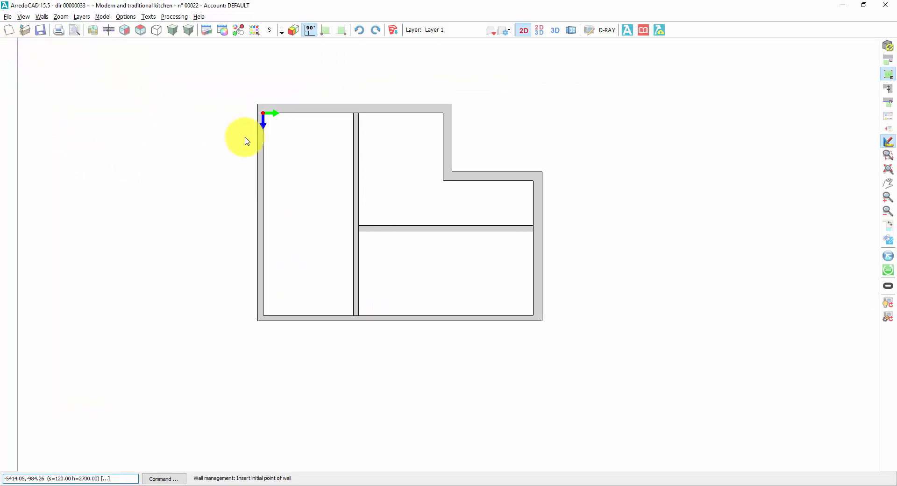